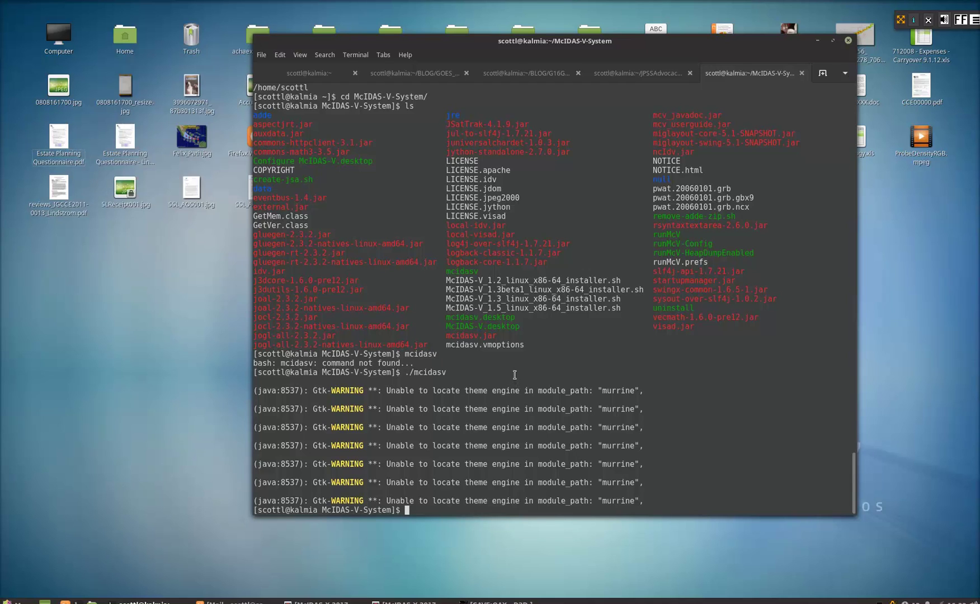
# Rerun the ./mcidasv command in the terminal to launch McIDAS-V
pyautogui.press('Up')
pyautogui.press('Return')
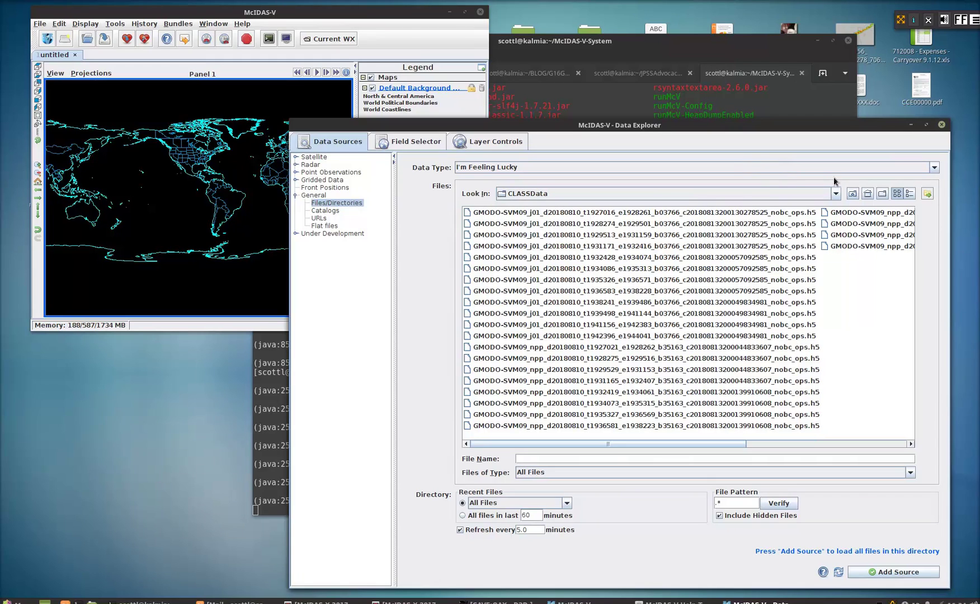
# Select all twelve Suomi-NPP granule files in the CLASSData folder
pyautogui.click(835, 194)
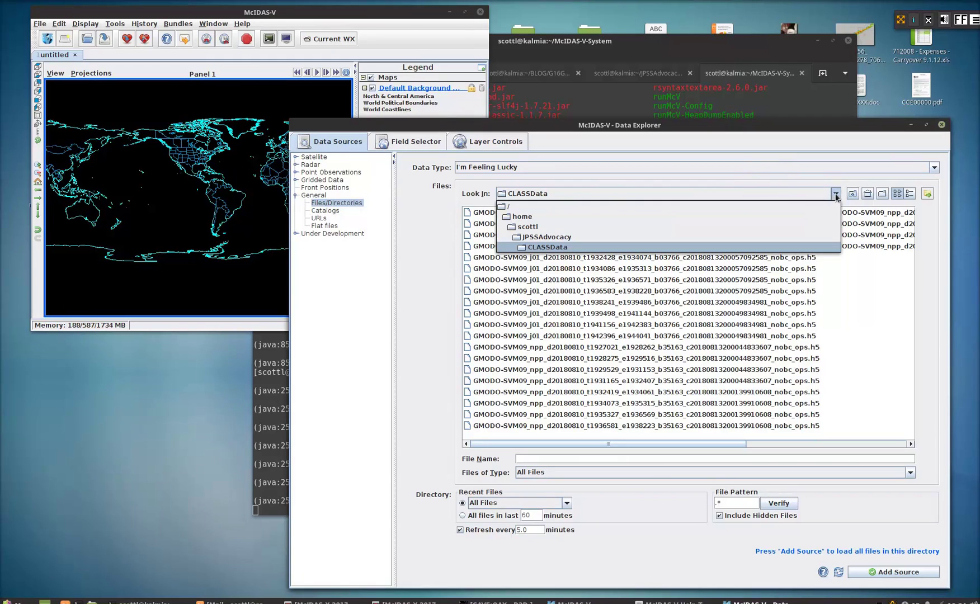
pyautogui.click(836, 194)
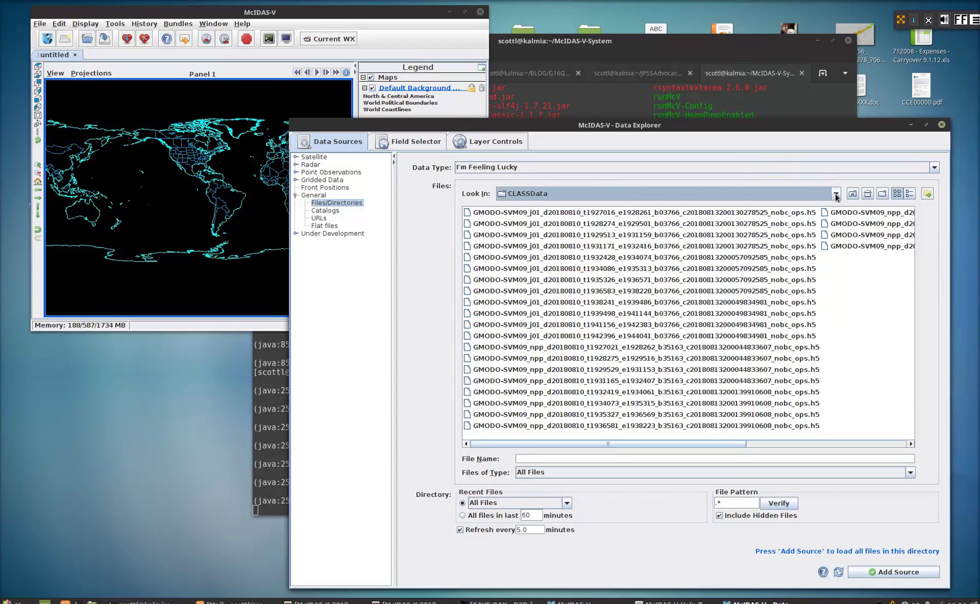
pyautogui.click(620, 348)
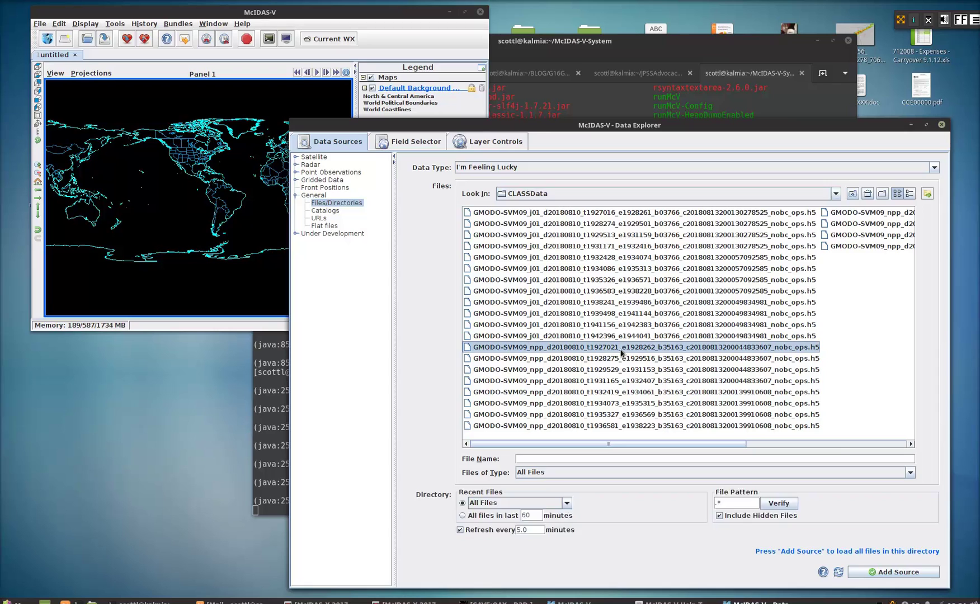
pyautogui.keyDown('shift'); pyautogui.click(849, 247); pyautogui.keyUp('shift')
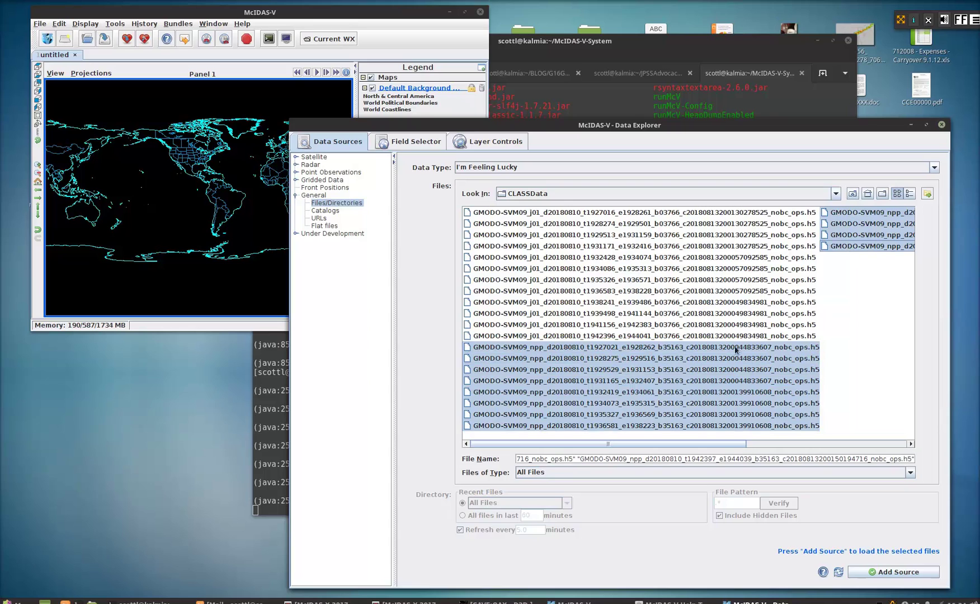
# Add the selected npp files as a JPSS data source
pyautogui.click(906, 574)
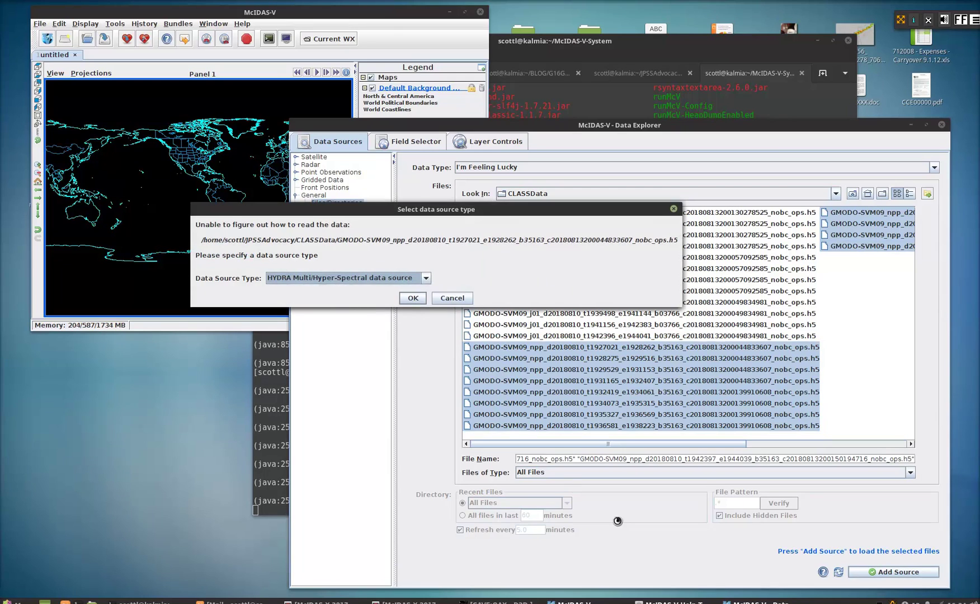
pyautogui.click(426, 280)
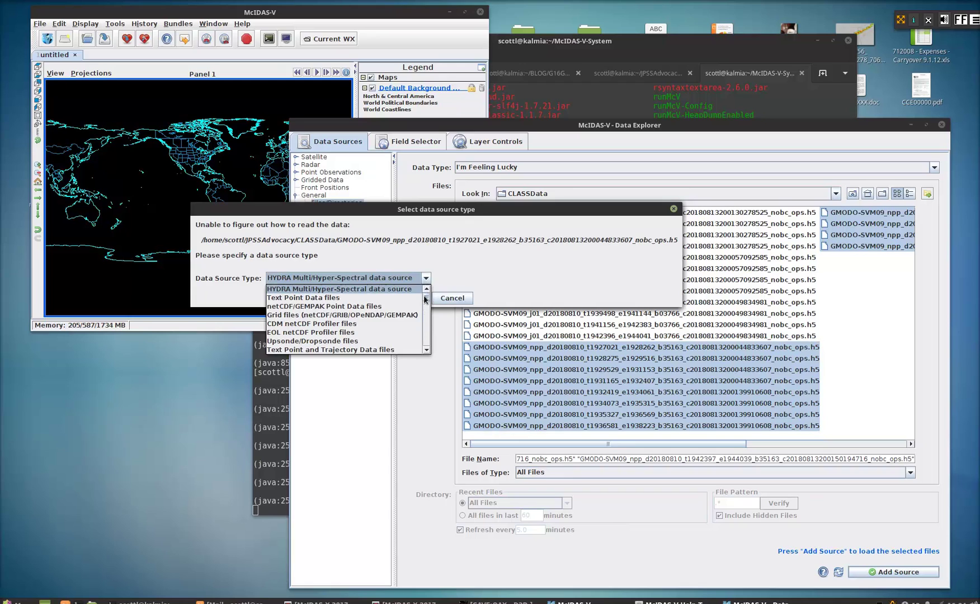
pyautogui.moveTo(426, 300); pyautogui.dragTo(429, 329)
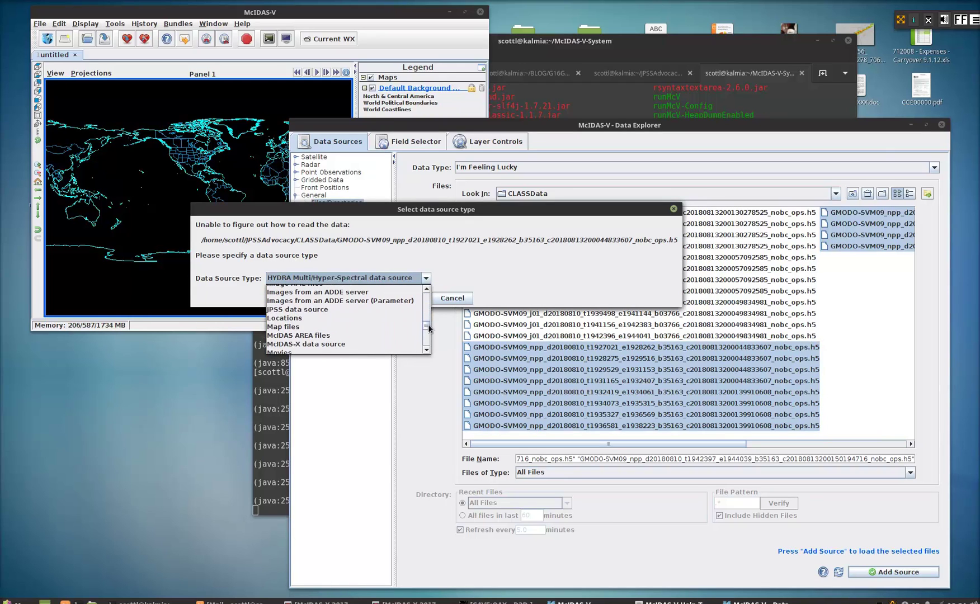
pyautogui.click(325, 309)
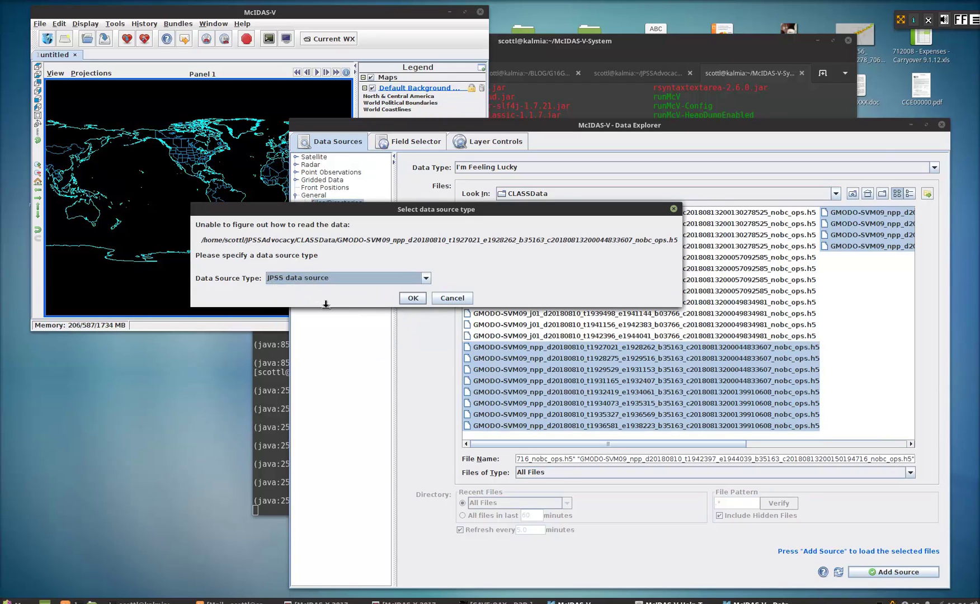
pyautogui.click(413, 299)
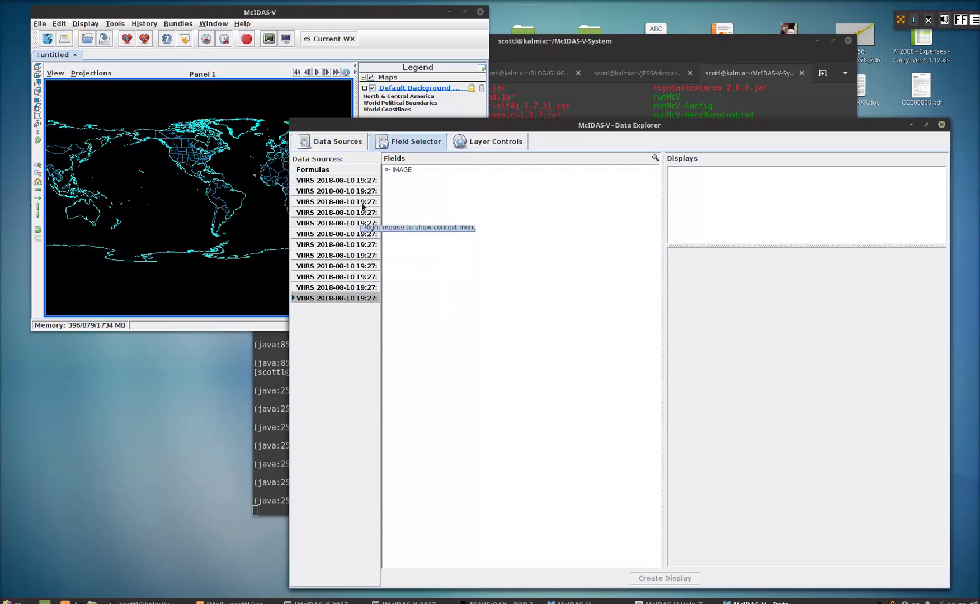
# Create an Image Display of VIIRS-M9-SDR_All/Reflectance over a small southern-plains region
pyautogui.click(387, 170)
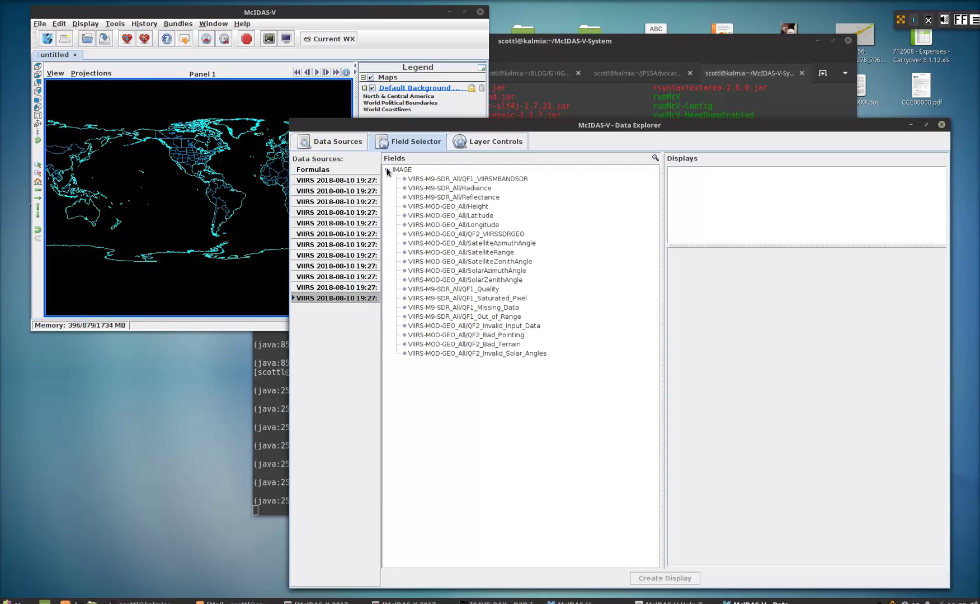
pyautogui.click(466, 197)
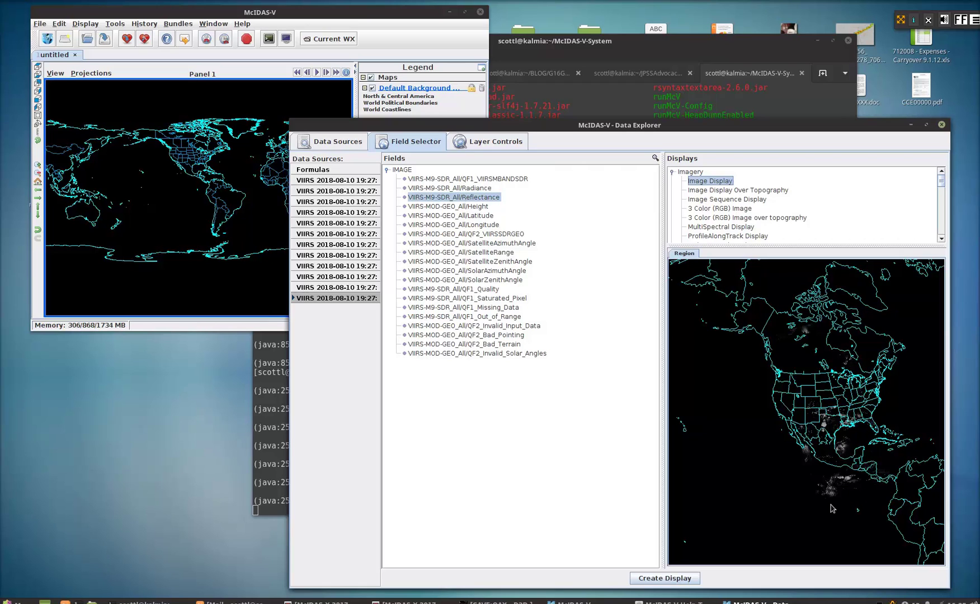
pyautogui.click(473, 189)
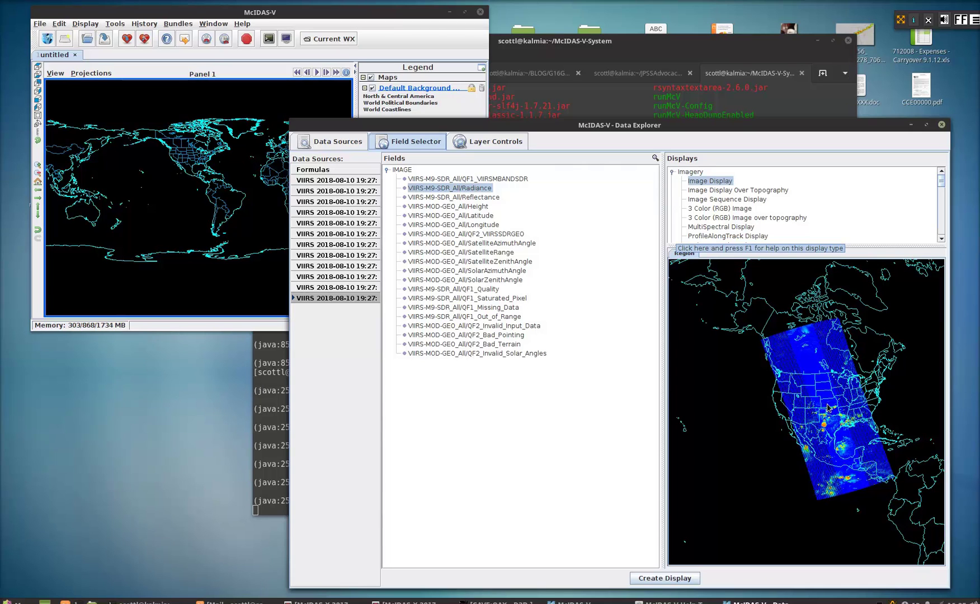
pyautogui.click(479, 200)
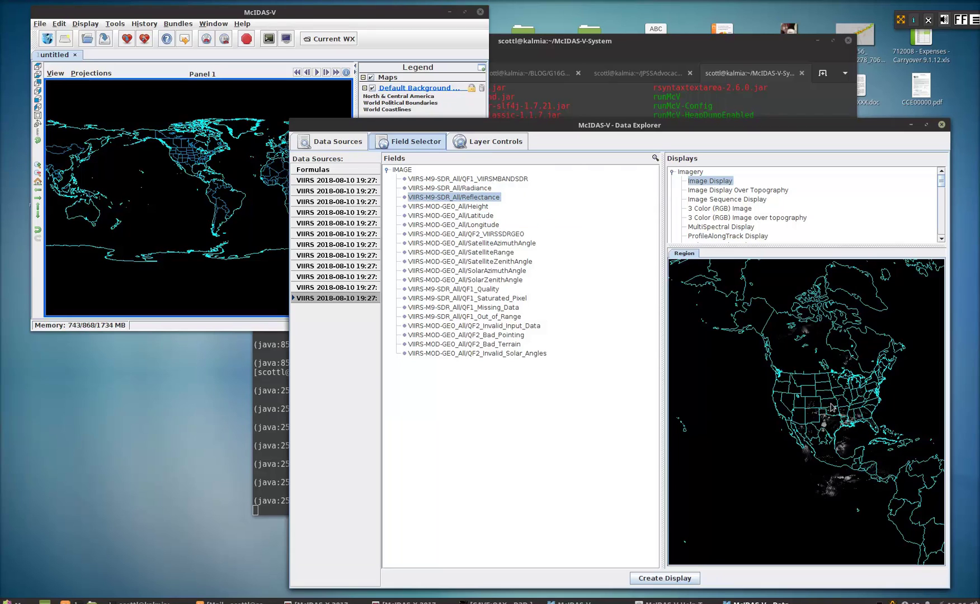
pyautogui.moveTo(809, 407); pyautogui.dragTo(817, 436)
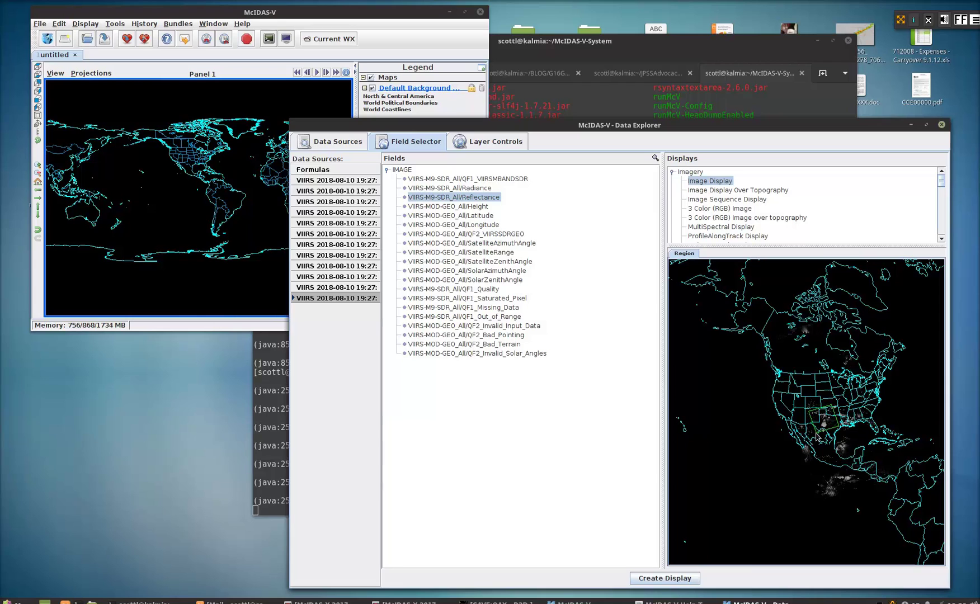
pyautogui.click(669, 581)
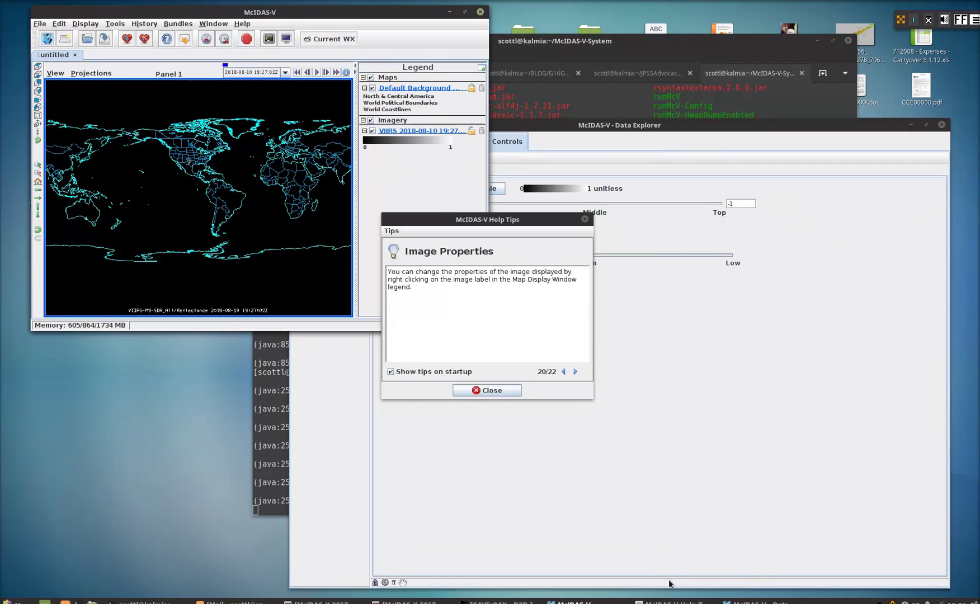
# Dismiss the help tip, add a second reflectance display, then remove the duplicate VIIRS layer
pyautogui.click(492, 390)
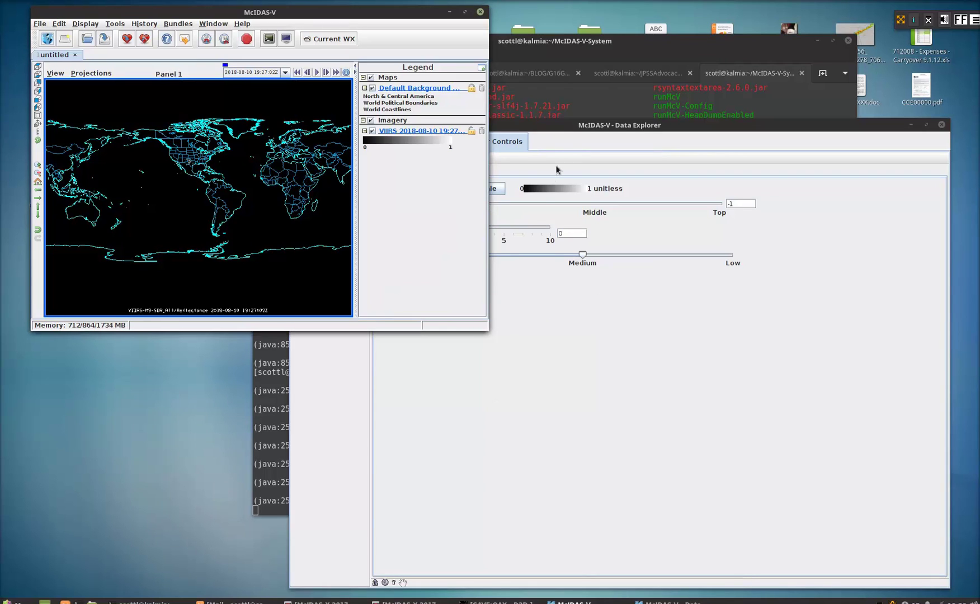
pyautogui.click(568, 144)
pyautogui.click(427, 142)
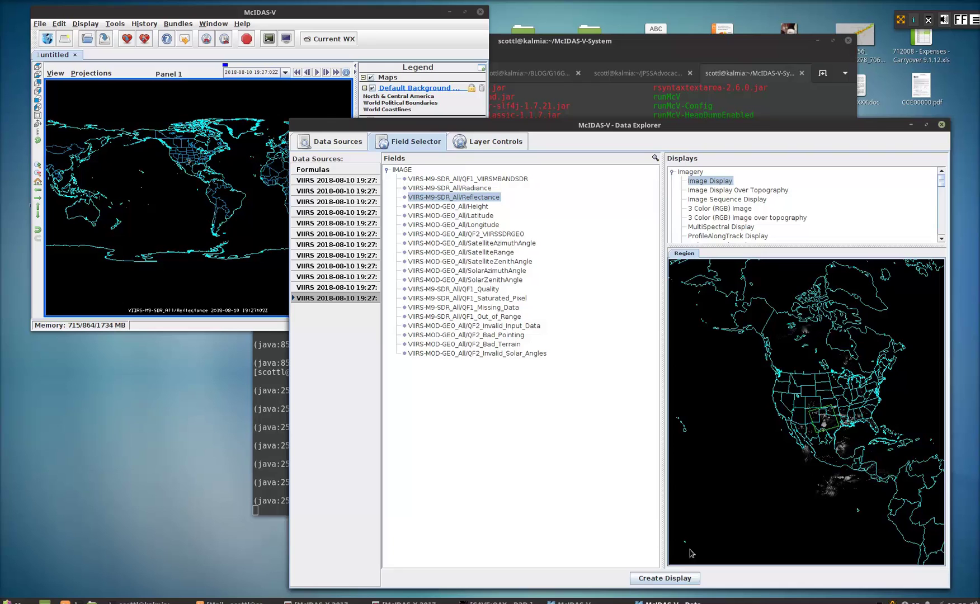
pyautogui.click(678, 578)
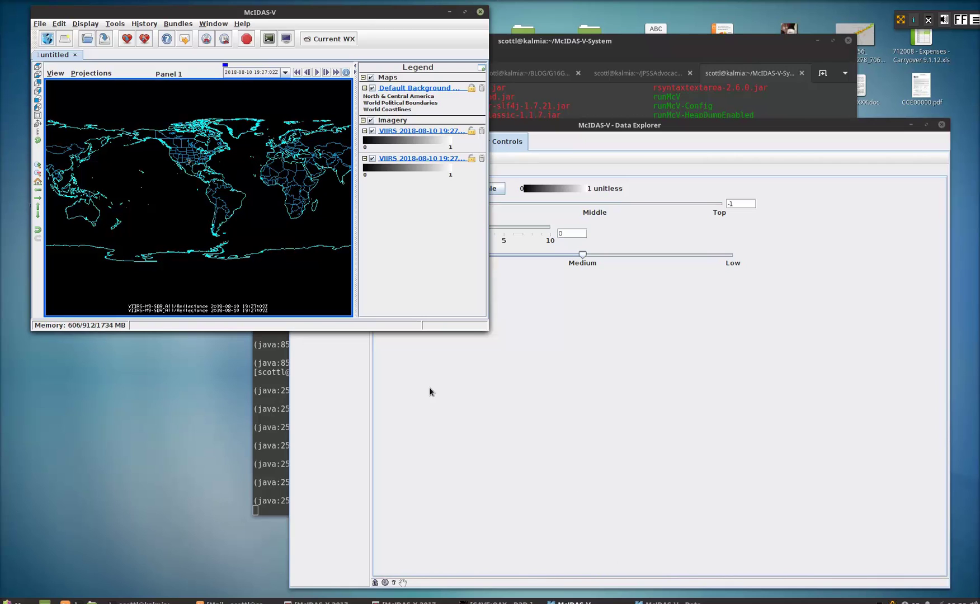
pyautogui.click(482, 131)
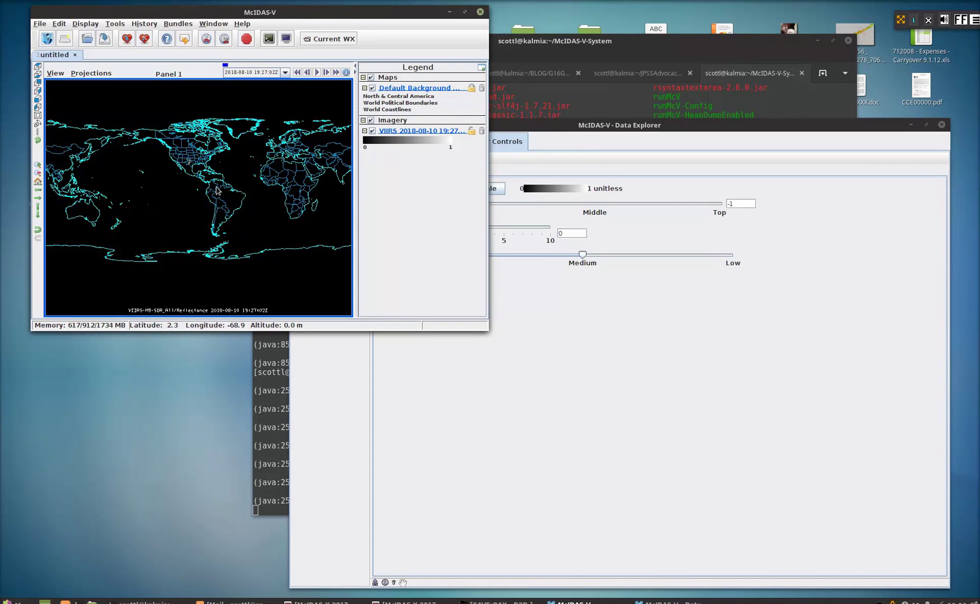
# Reset the map, zoom in on the Texas storm clouds, and enlarge the main window
pyautogui.scroll(4, 208, 174)
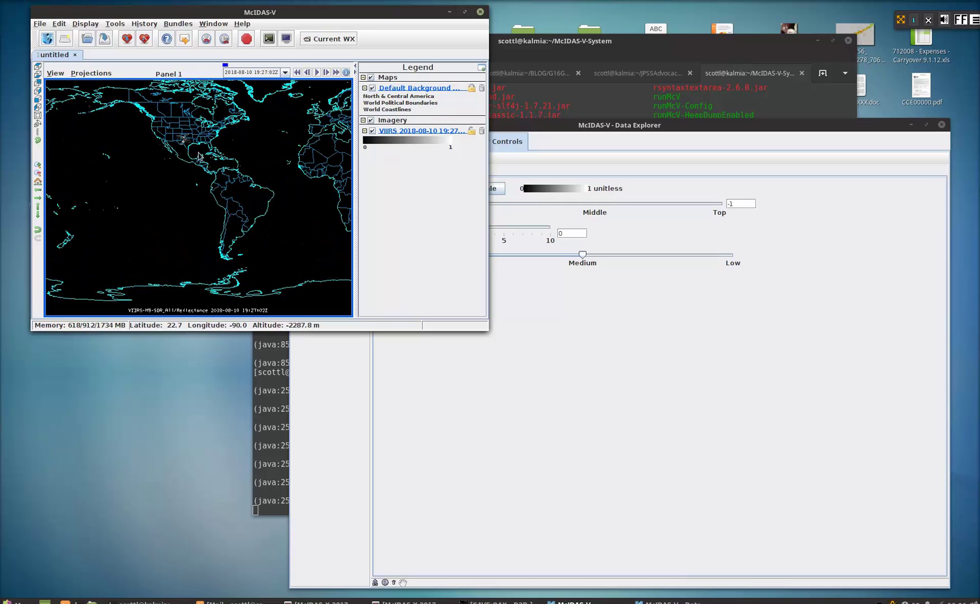
pyautogui.keyDown('shift'); pyautogui.moveTo(198, 156); pyautogui.dragTo(228, 227); pyautogui.keyUp('shift')
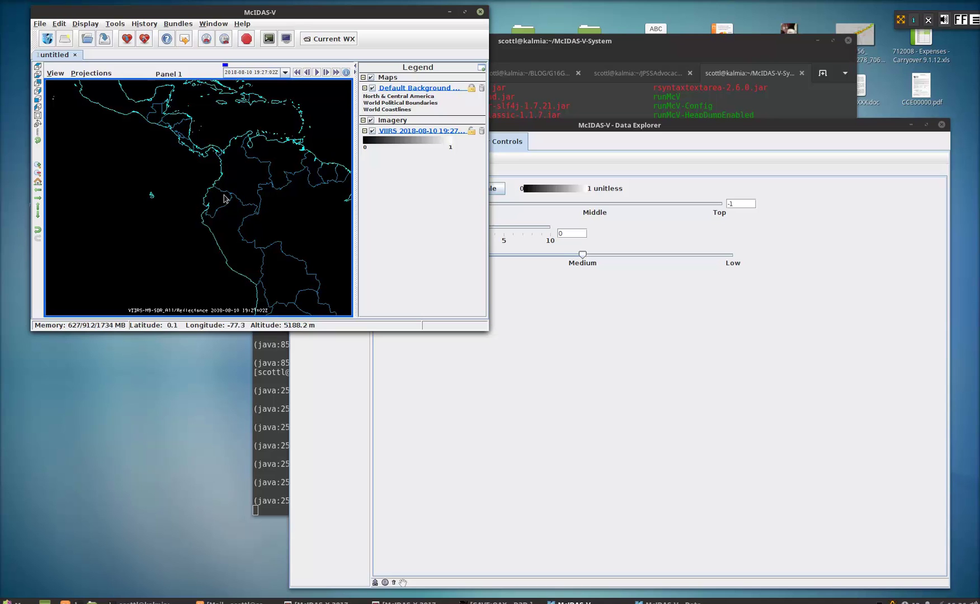
pyautogui.hotkey('ctrl', 'r')
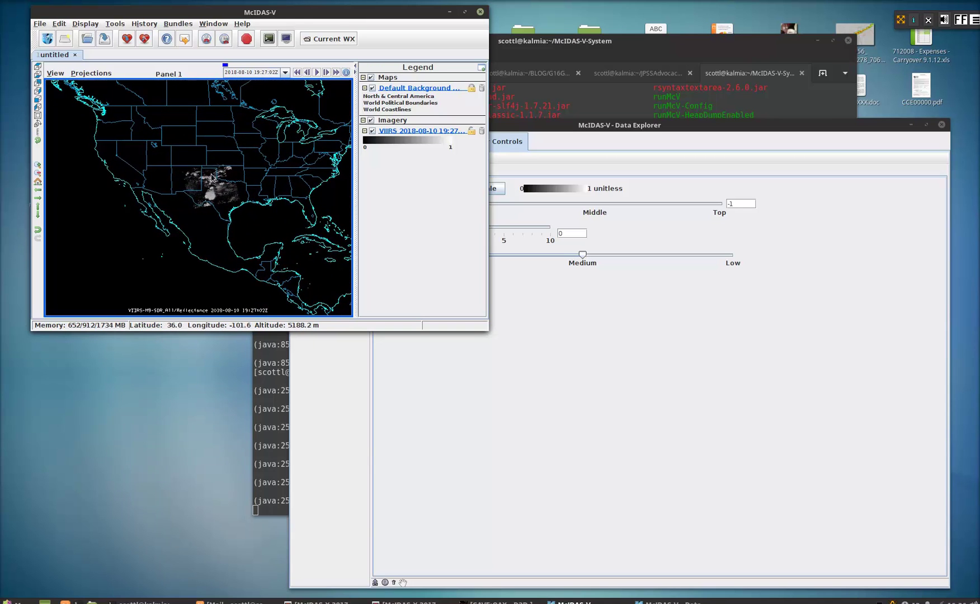
pyautogui.scroll(2, 213, 178)
pyautogui.scroll(2, 226, 200)
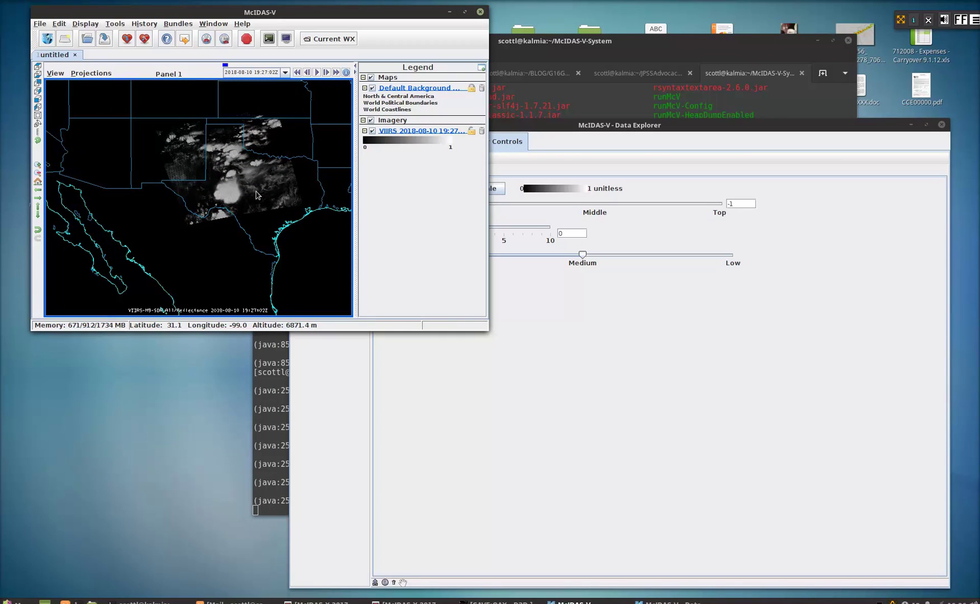
pyautogui.scroll(2, 213, 229)
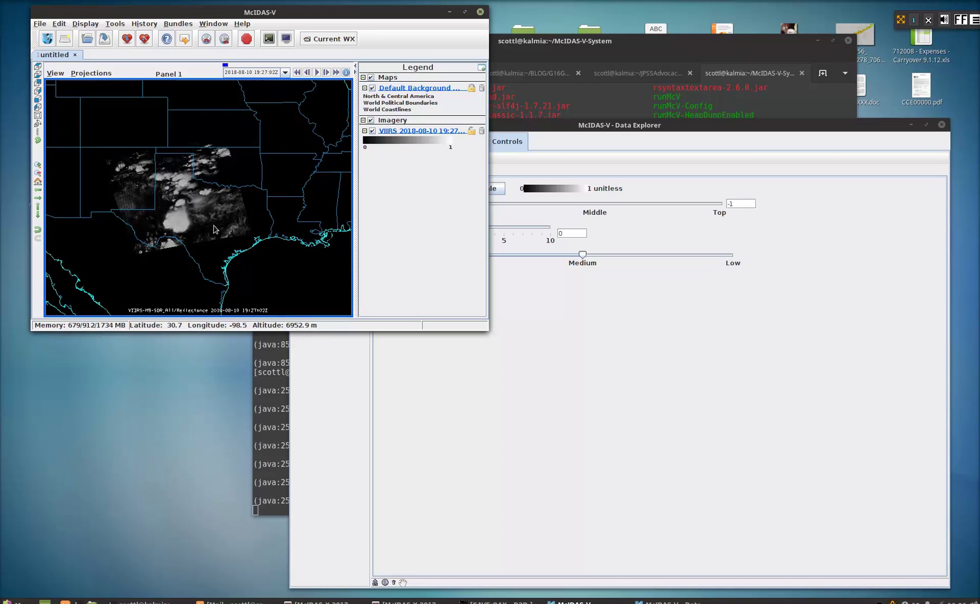
pyautogui.scroll(3, 213, 230)
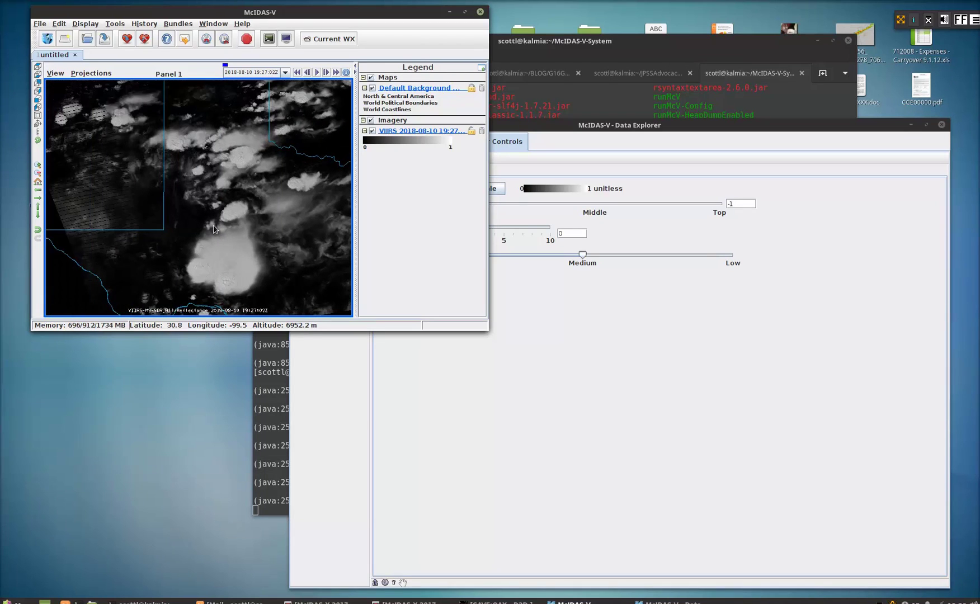
pyautogui.scroll(3, 213, 229)
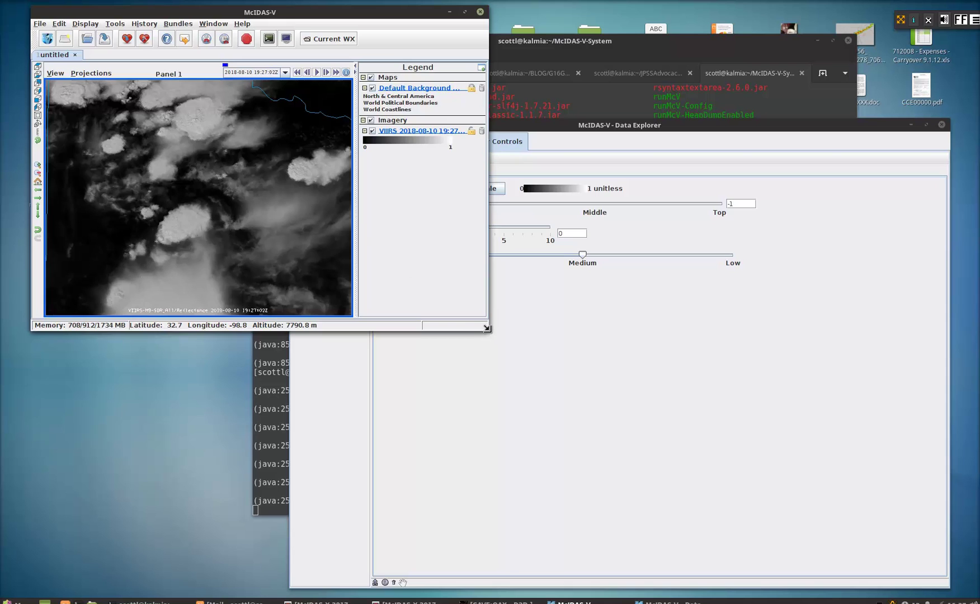
pyautogui.moveTo(488, 331); pyautogui.dragTo(675, 535)
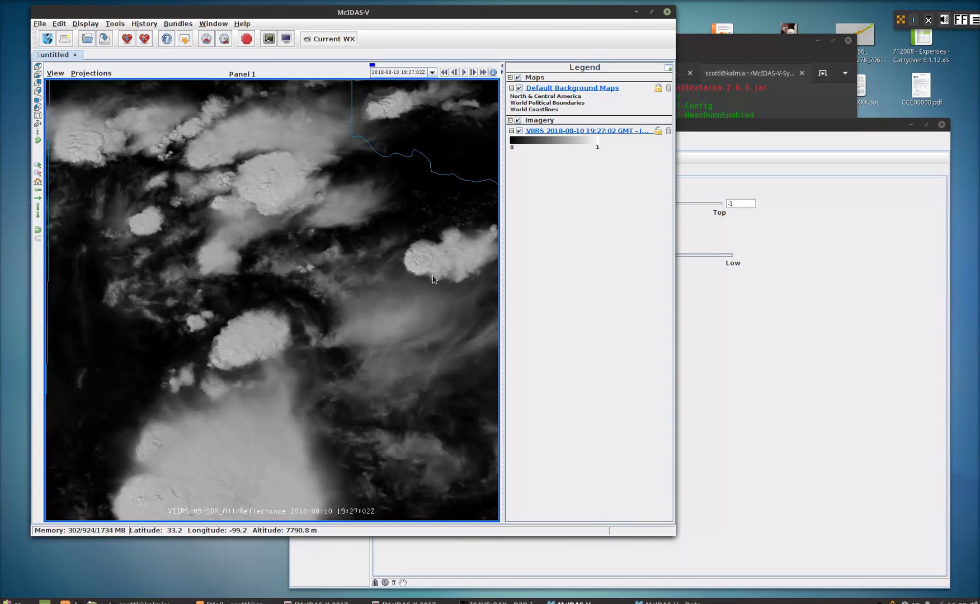
# Raise the VIIRS layer's Texture Quality slider toward High in Layer Controls
pyautogui.click(720, 356)
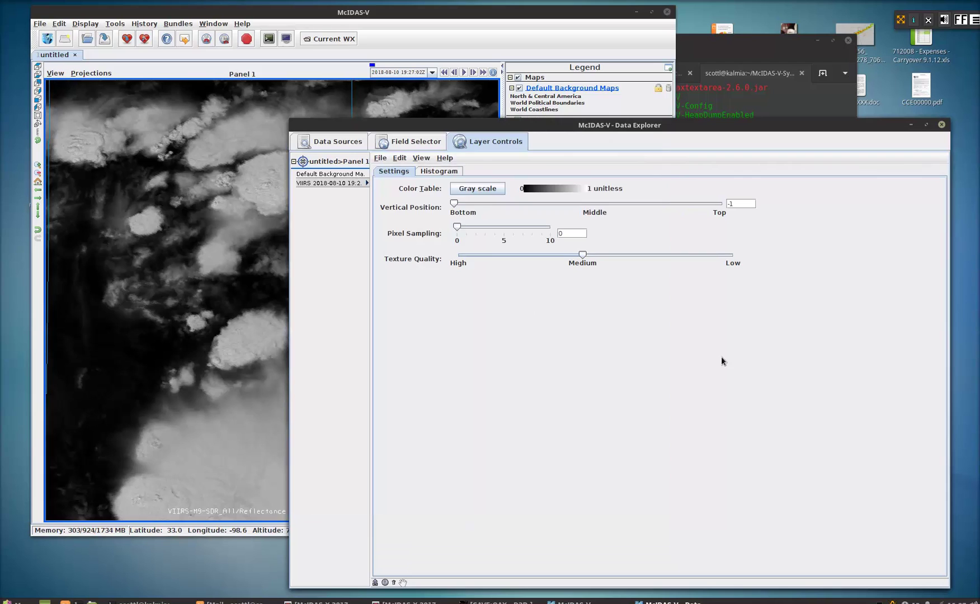
pyautogui.click(463, 256)
pyautogui.moveTo(575, 258); pyautogui.dragTo(487, 256)
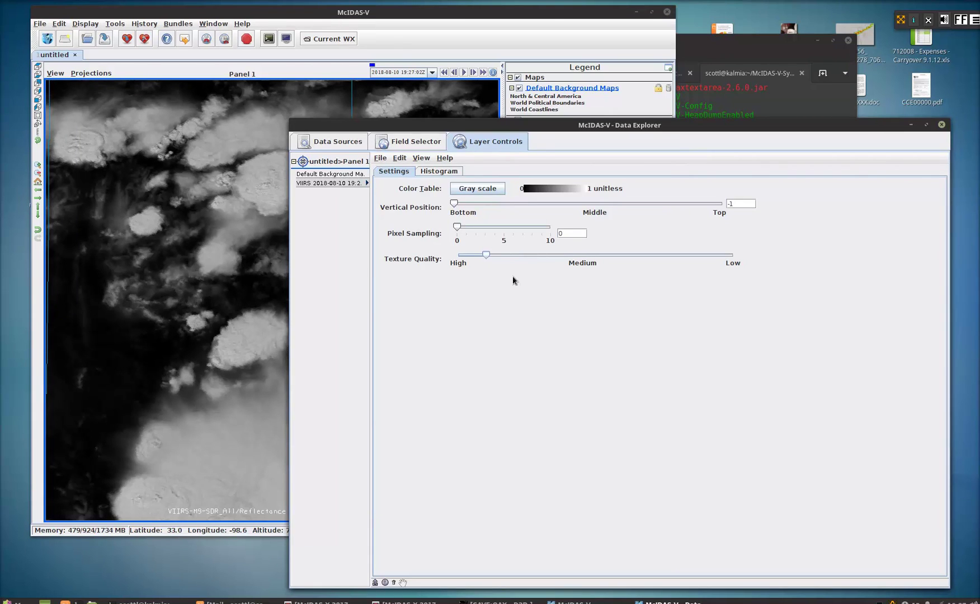
# Pan around the Texas–New Mexico border and zoom in closer on the cloud detail
pyautogui.click(246, 14)
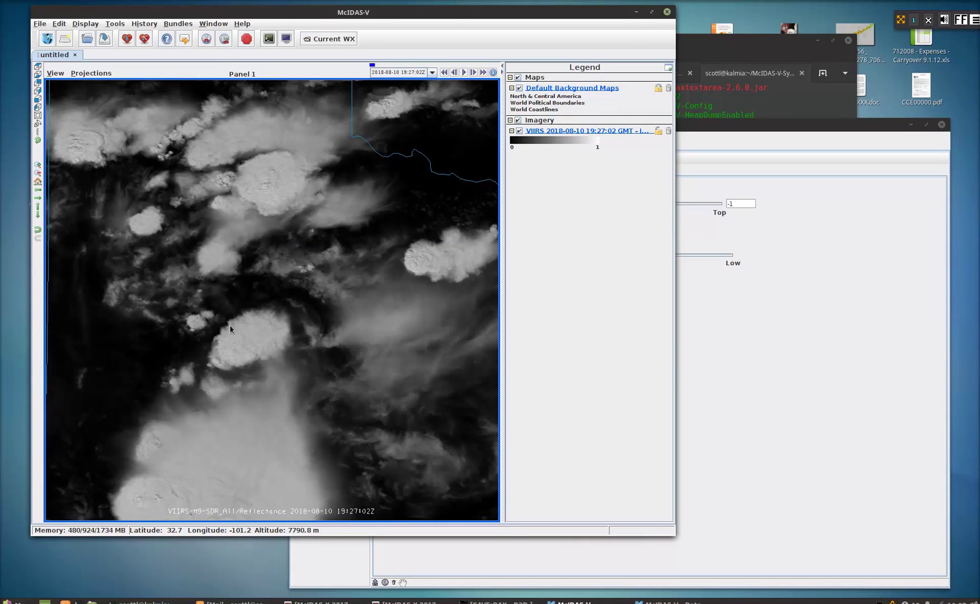
pyautogui.press('Right')
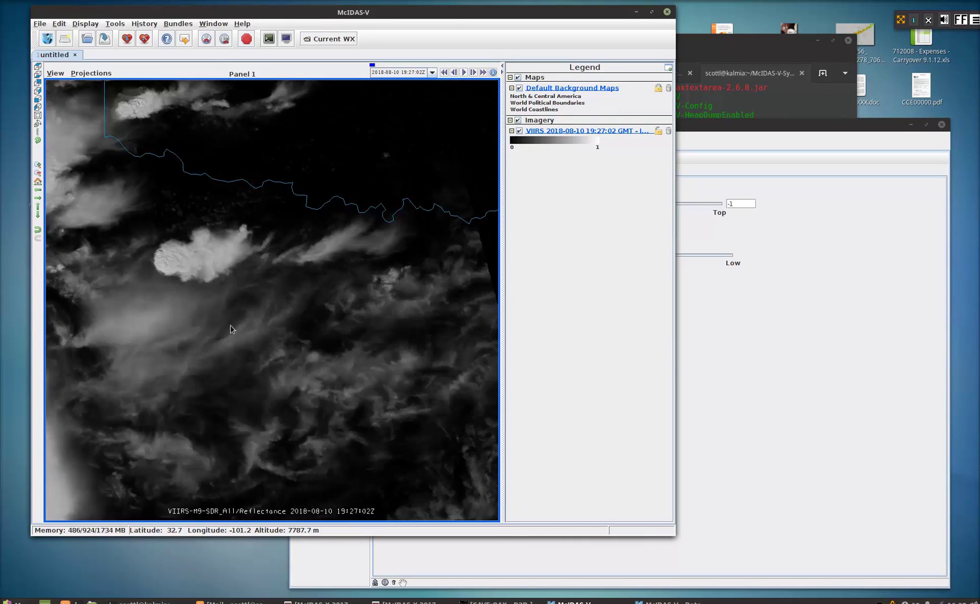
pyautogui.press('Left')
pyautogui.press('Left')
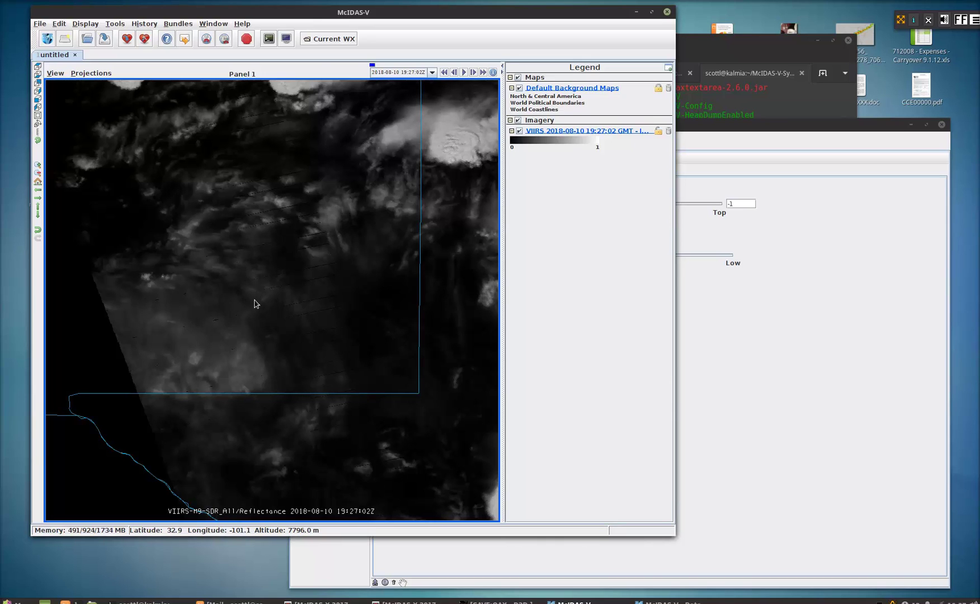
pyautogui.press('Left')
pyautogui.press('Right')
pyautogui.hotkey('shift', 'Up')
pyautogui.hotkey('shift', 'Up')
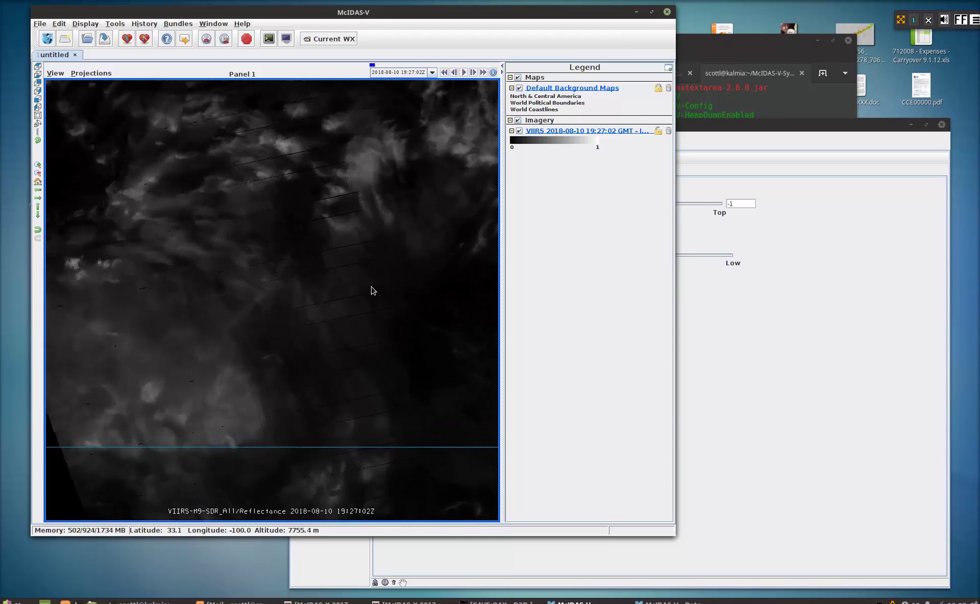
pyautogui.hotkey('shift', 'Up')
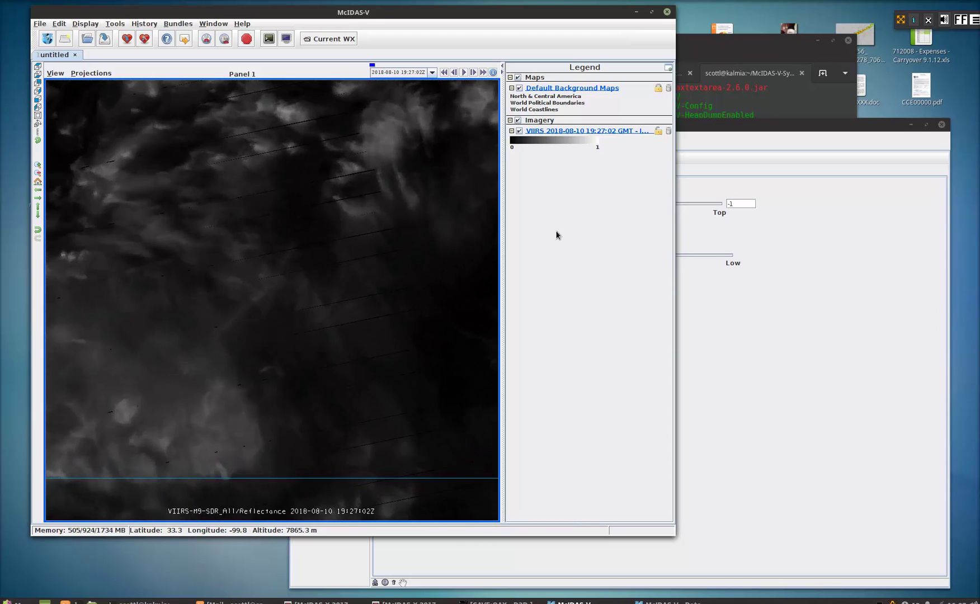
# Set Texture Quality fully to High, then zoom out slightly and recentre the Texas storm clouds
pyautogui.click(720, 141)
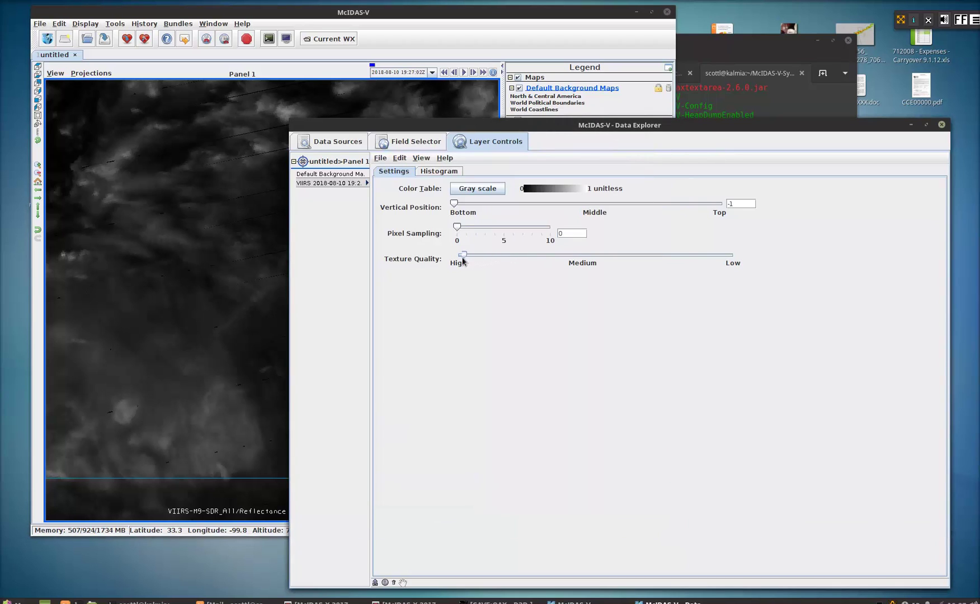
pyautogui.moveTo(463, 261); pyautogui.dragTo(454, 265)
pyautogui.click(260, 23)
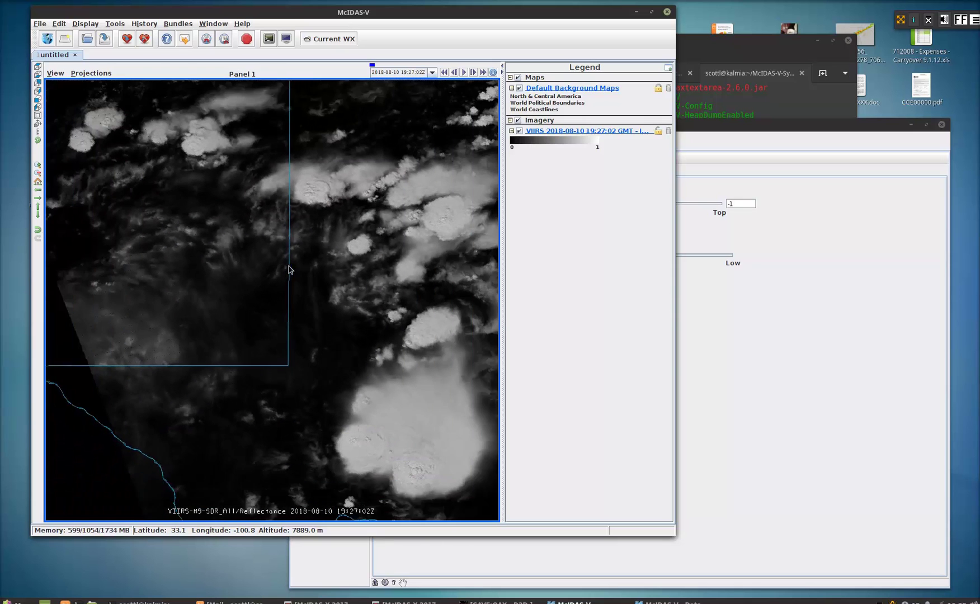
pyautogui.scroll(-1, 288, 270)
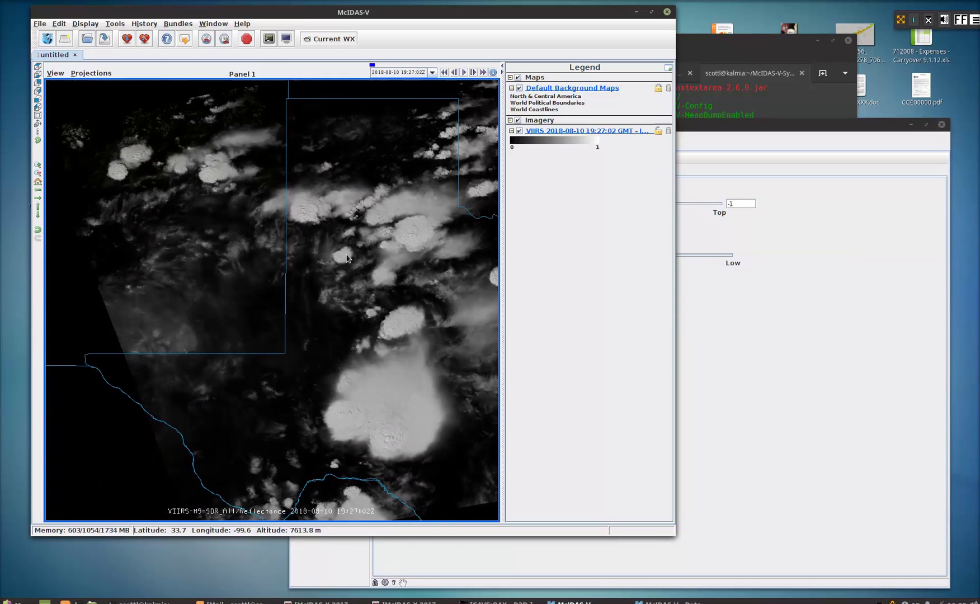
pyautogui.press('Right')
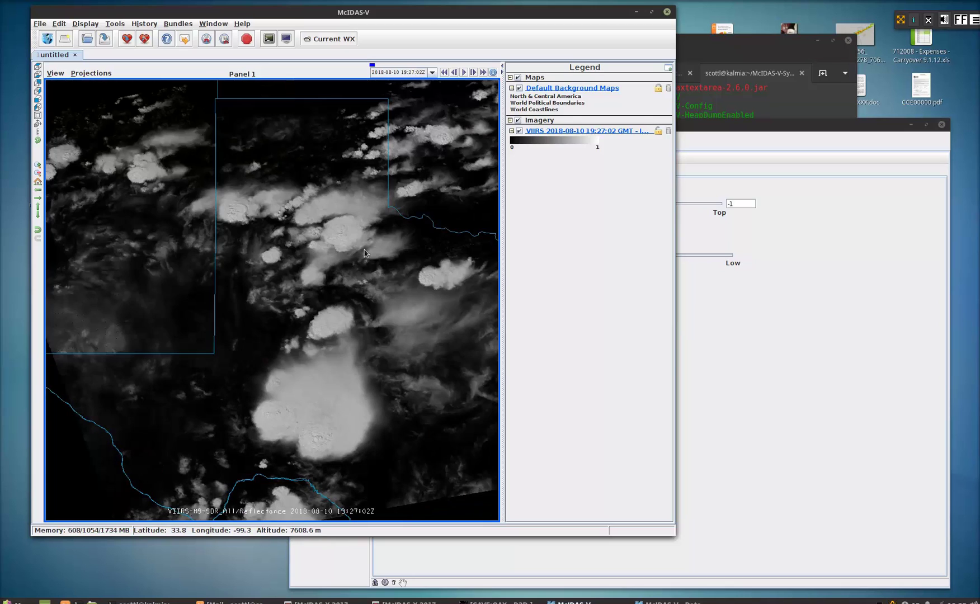